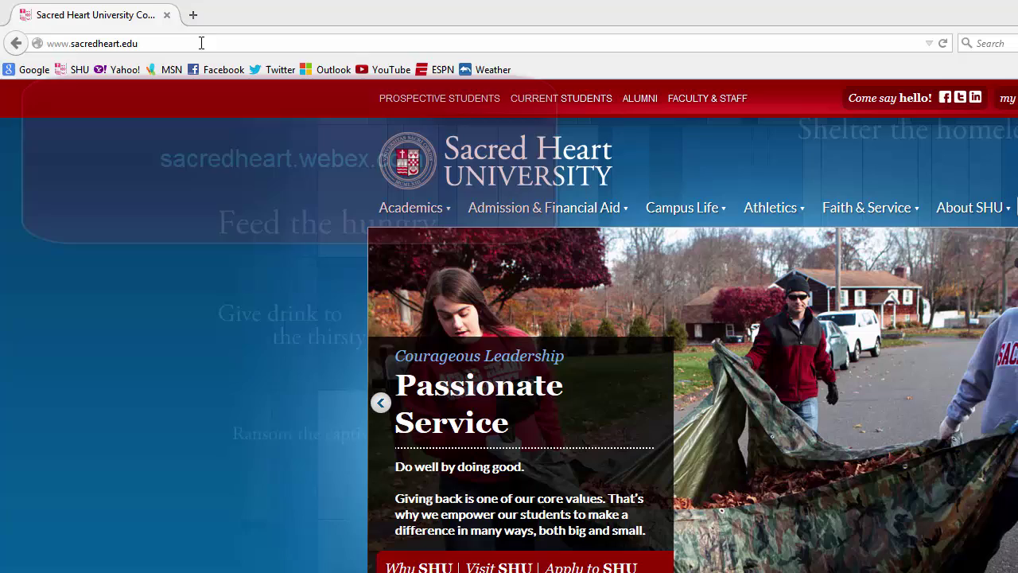
- Load sacredheart.webex.com in Firefox from the address bar's autofill
click(201, 43)
text(s)
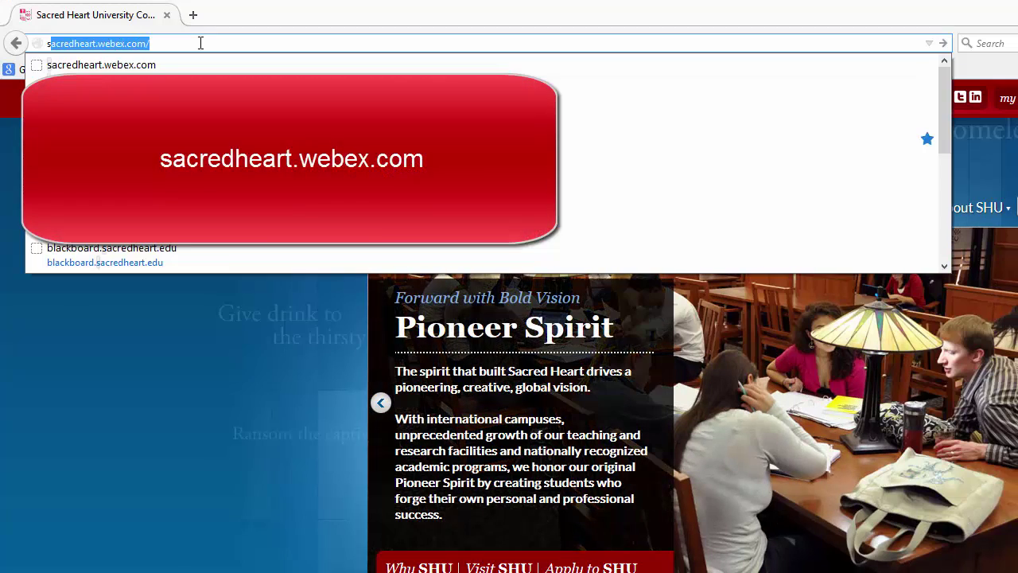
key(Return)
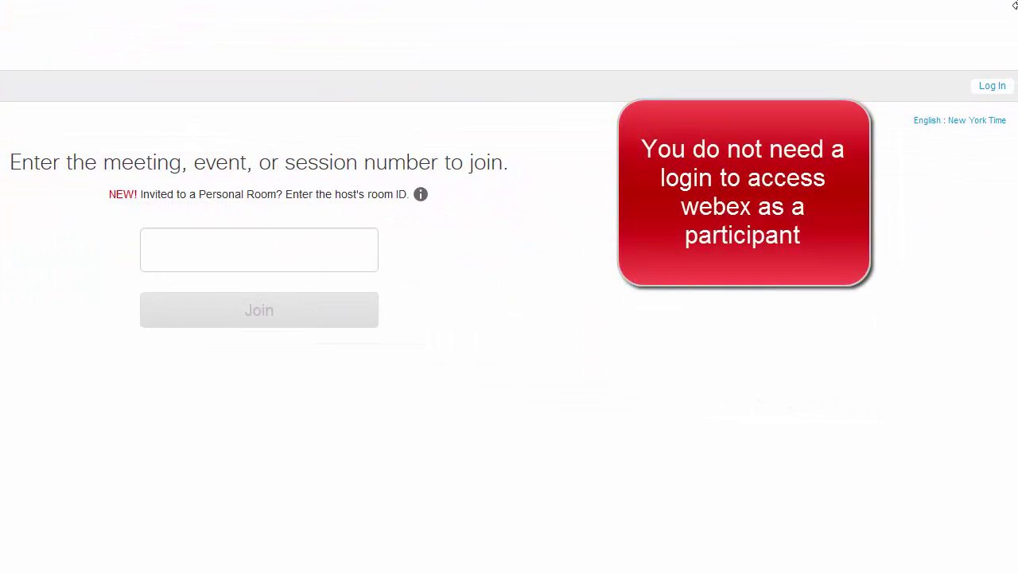
- Open the site's log-in page and enter the account username and password
click(1004, 94)
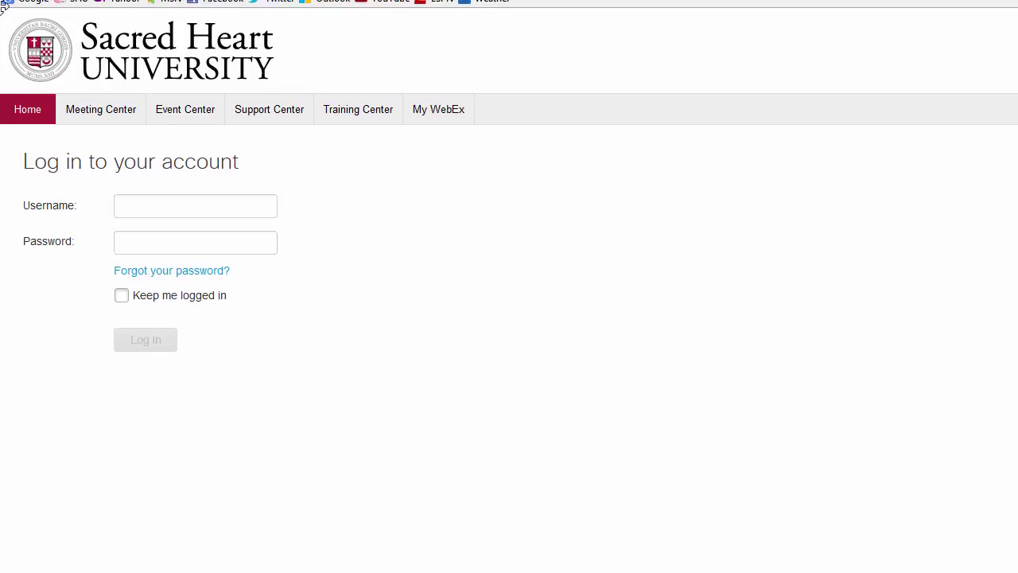
click(251, 205)
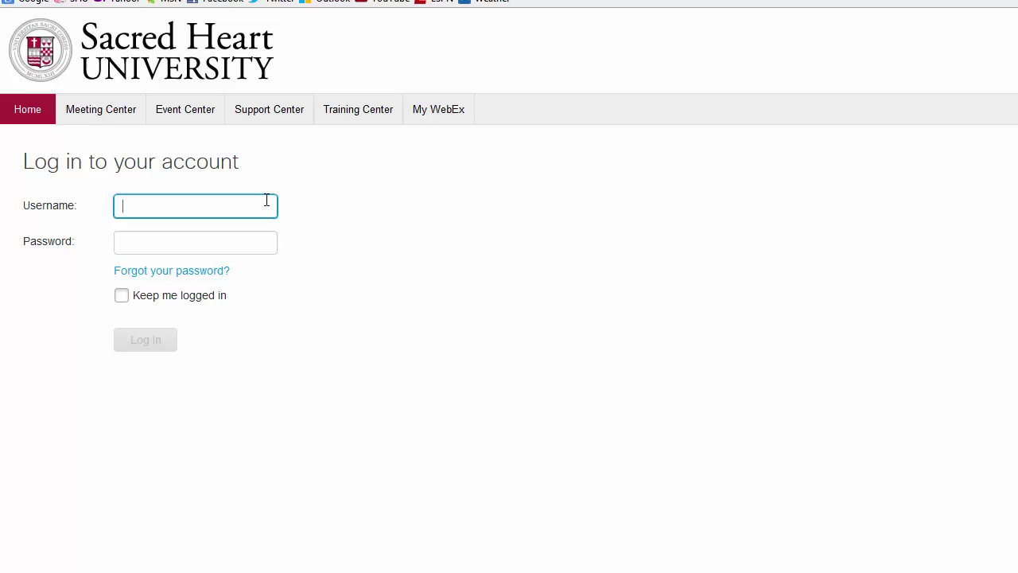
text(tsupport)
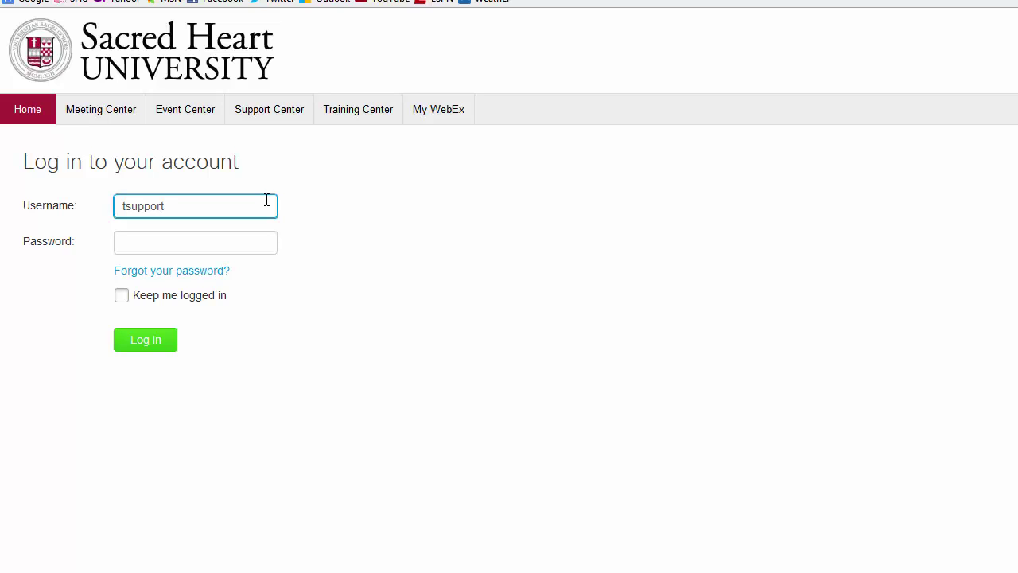
key(Tab)
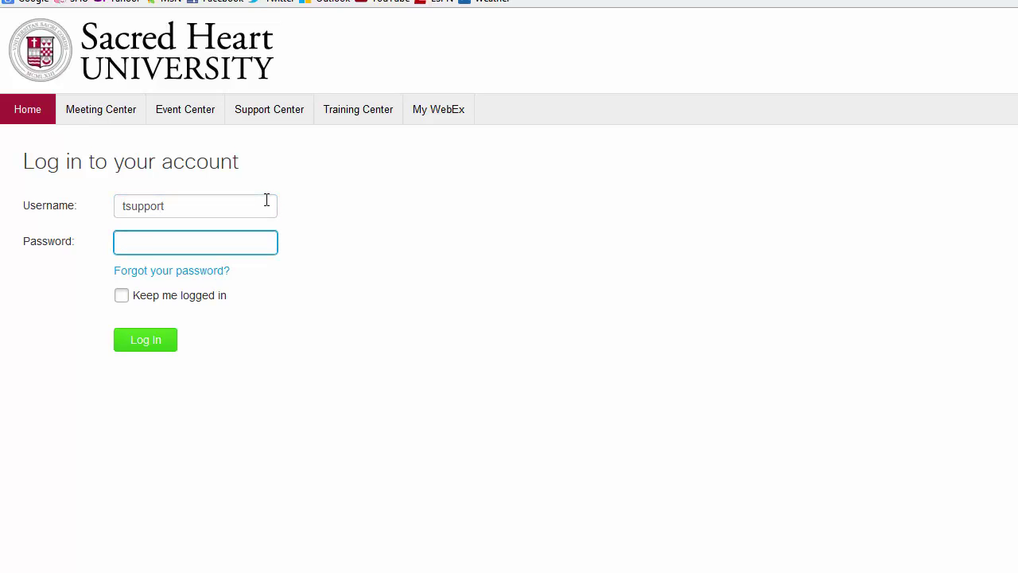
text(••••••••)
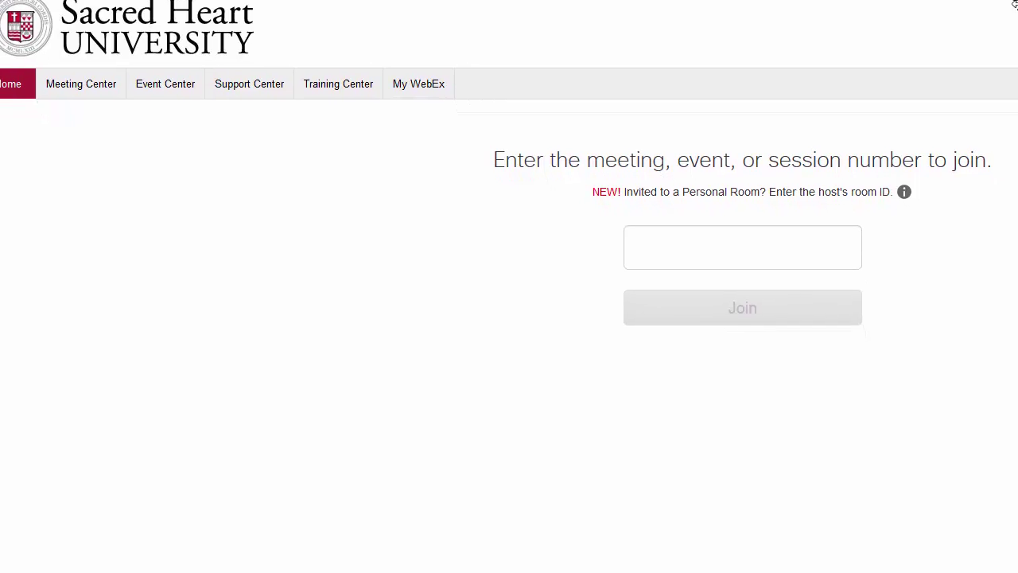
- Go to the Meeting Center section and enter the host's Personal Room meeting
click(95, 97)
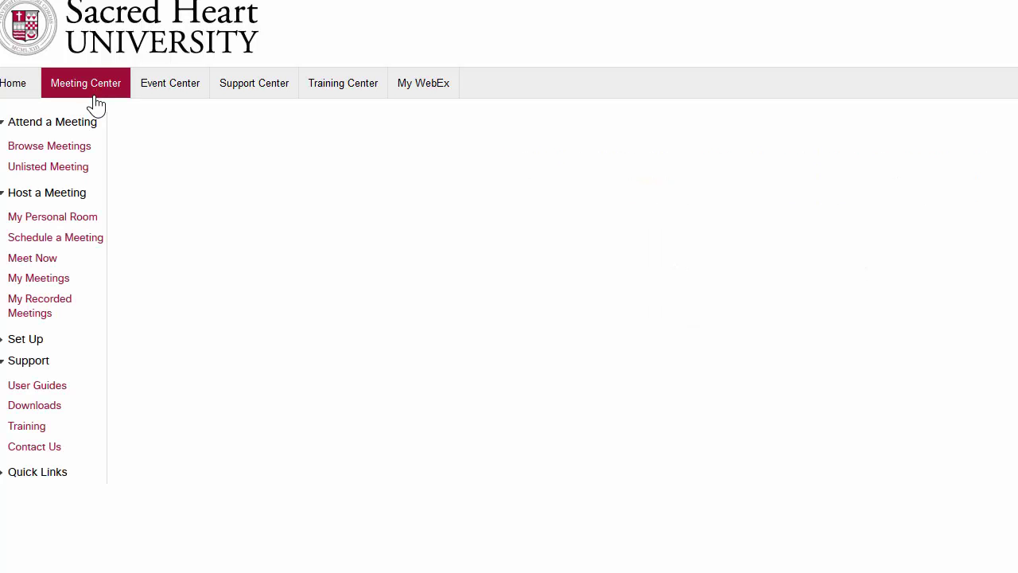
click(470, 279)
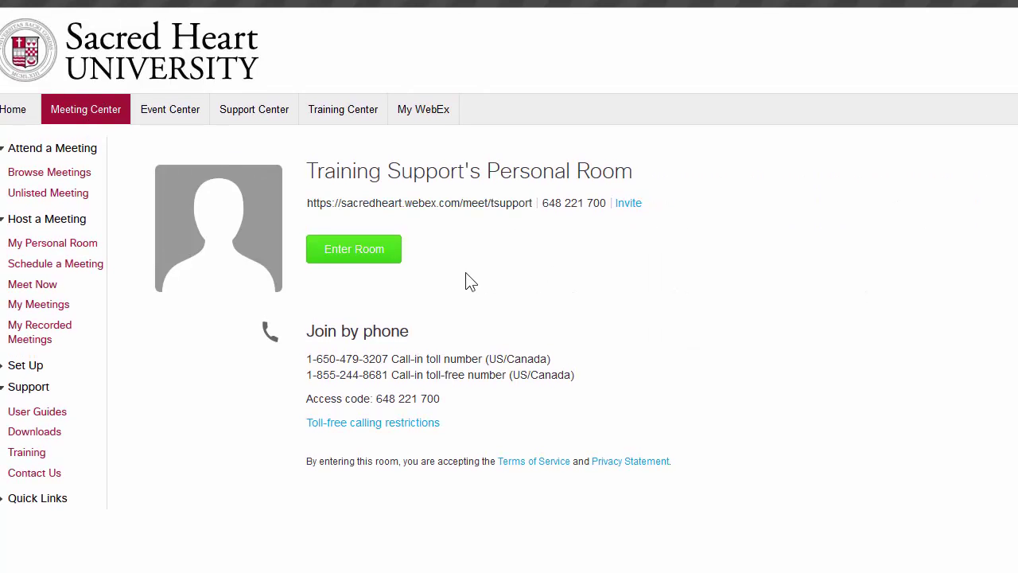
click(384, 256)
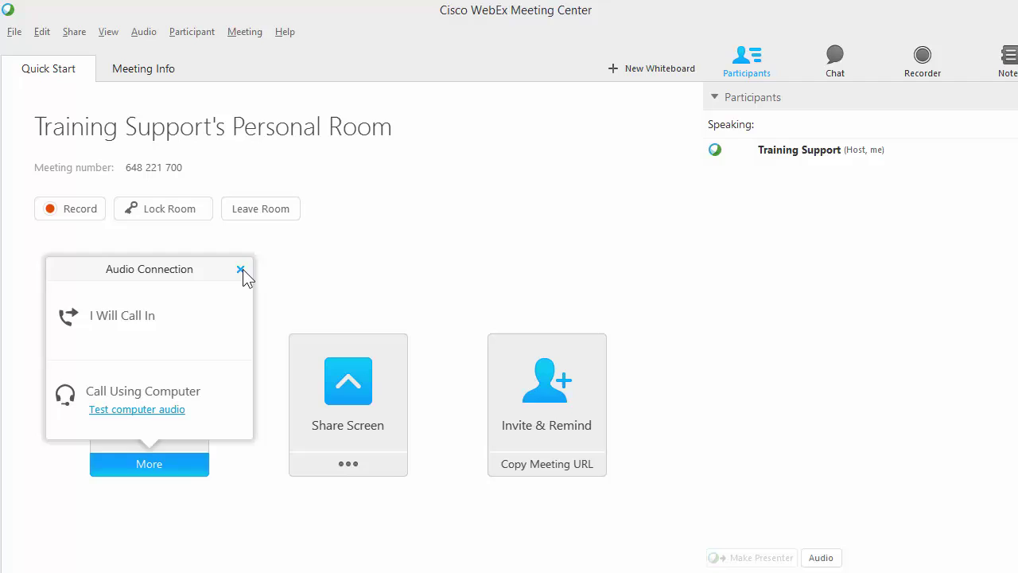
- Dismiss the audio connection choices and open Invite & Remind's Email invitees box
click(241, 271)
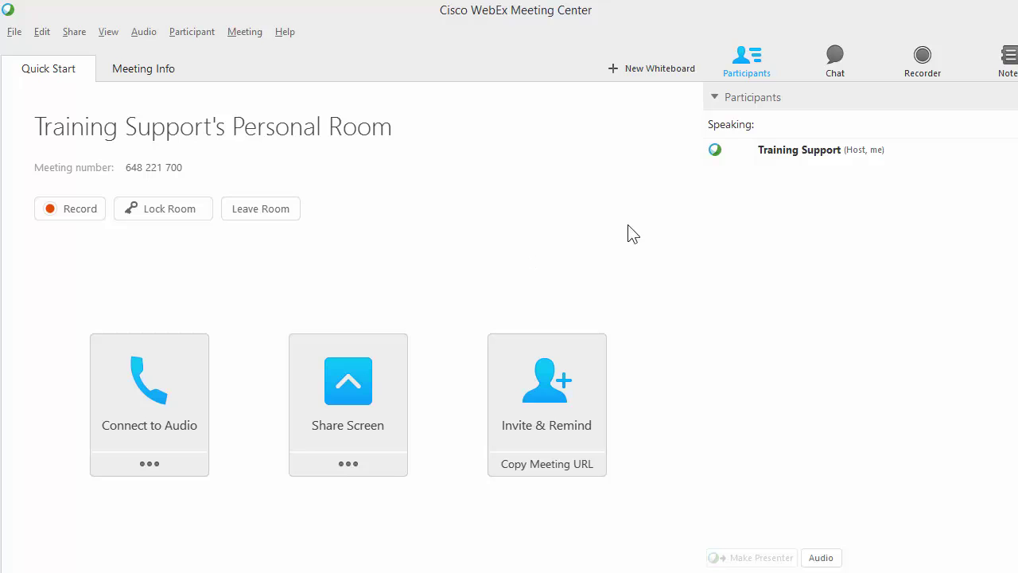
click(598, 437)
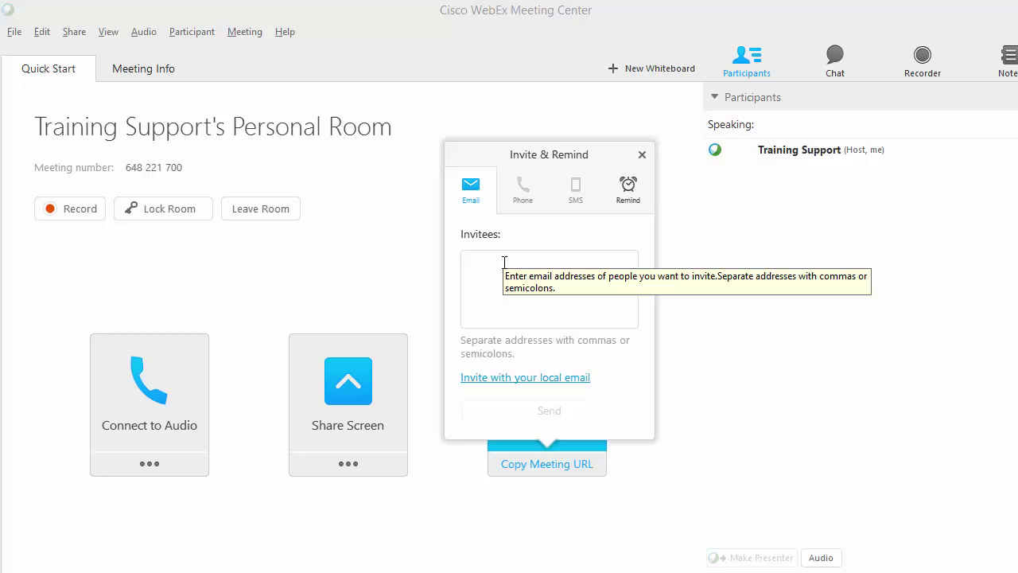
click(505, 263)
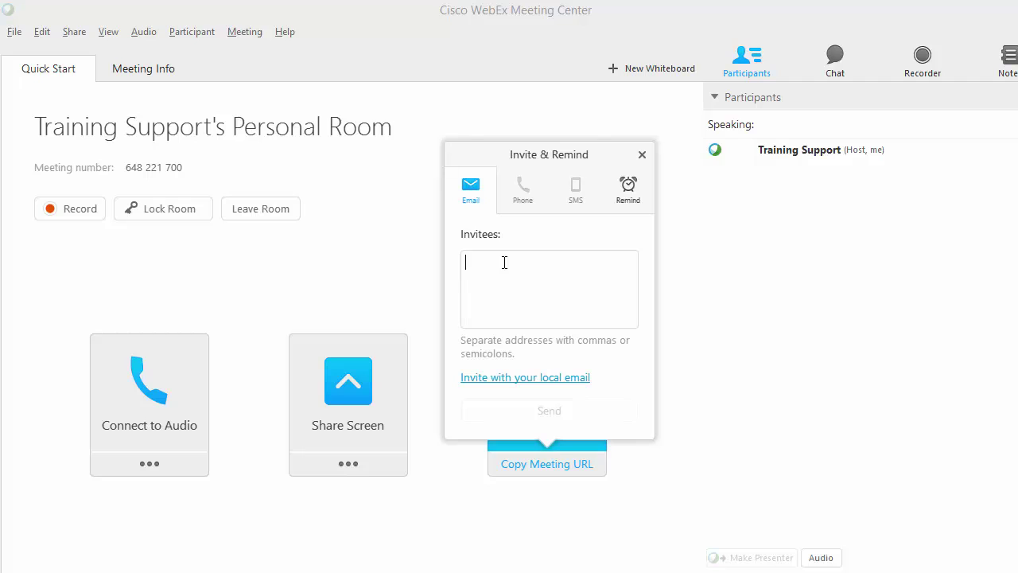
click(642, 154)
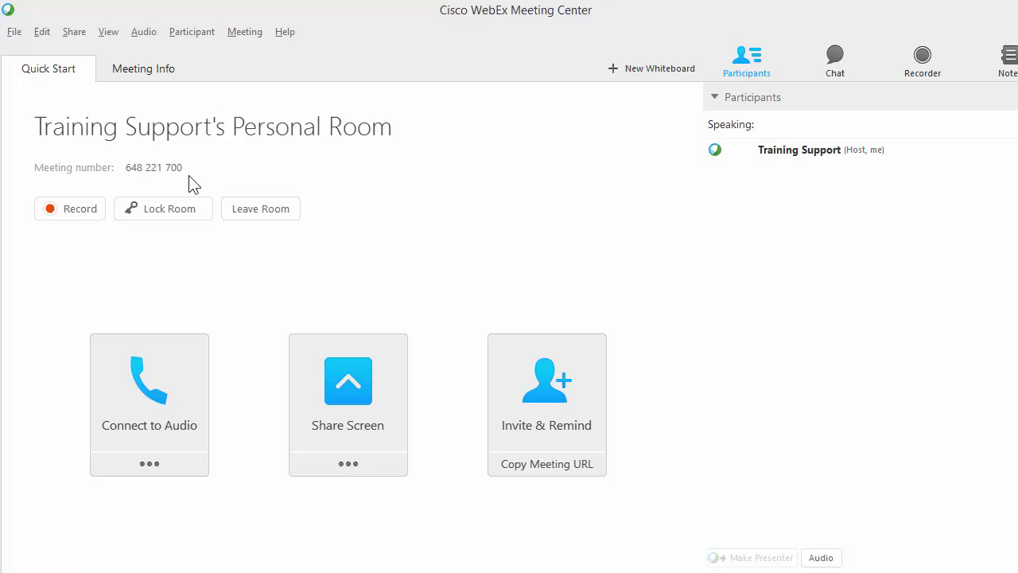
triple_click(155, 169)
click(151, 167)
double_click(154, 167)
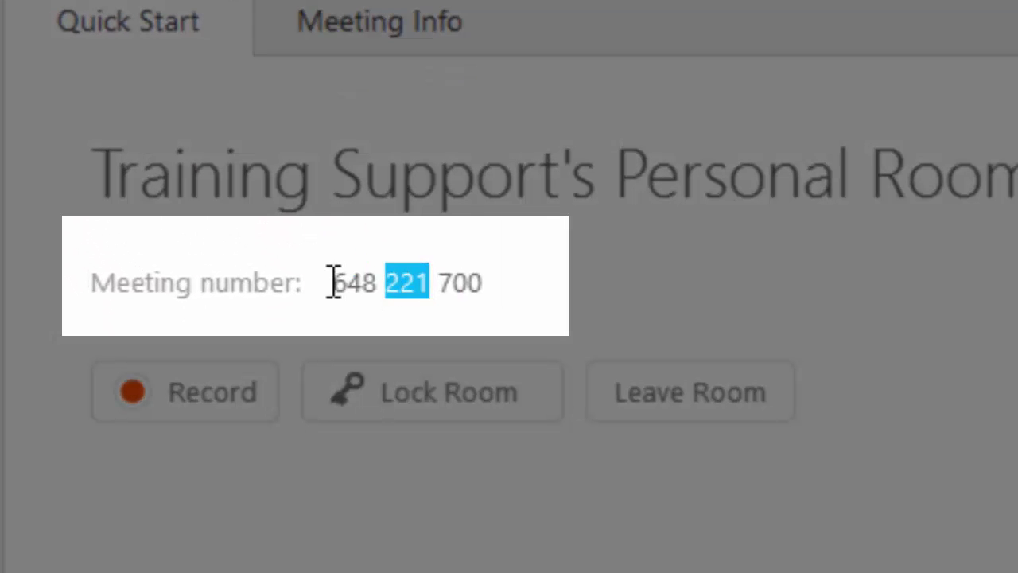
drag(337, 283, 514, 278)
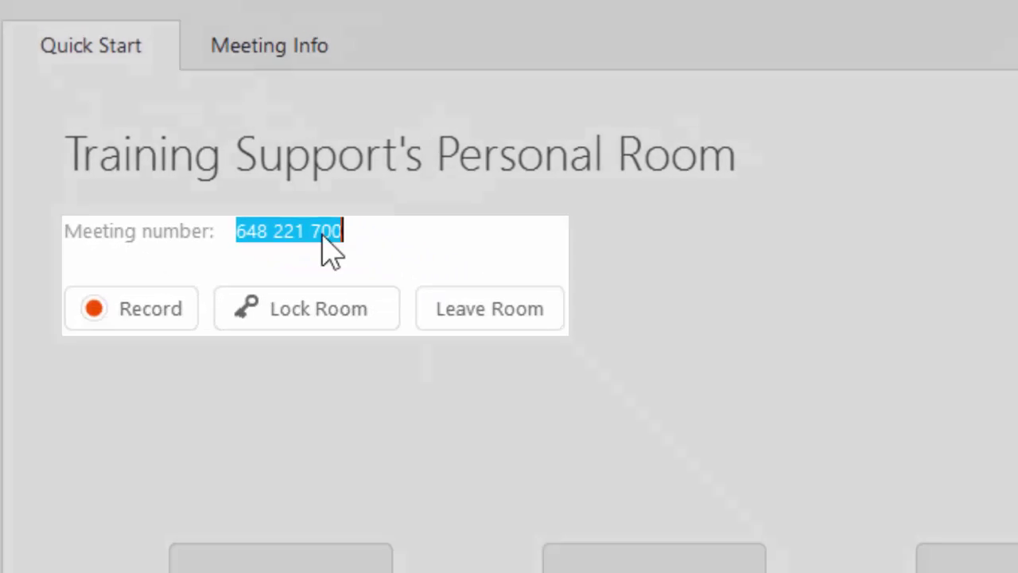
click(450, 282)
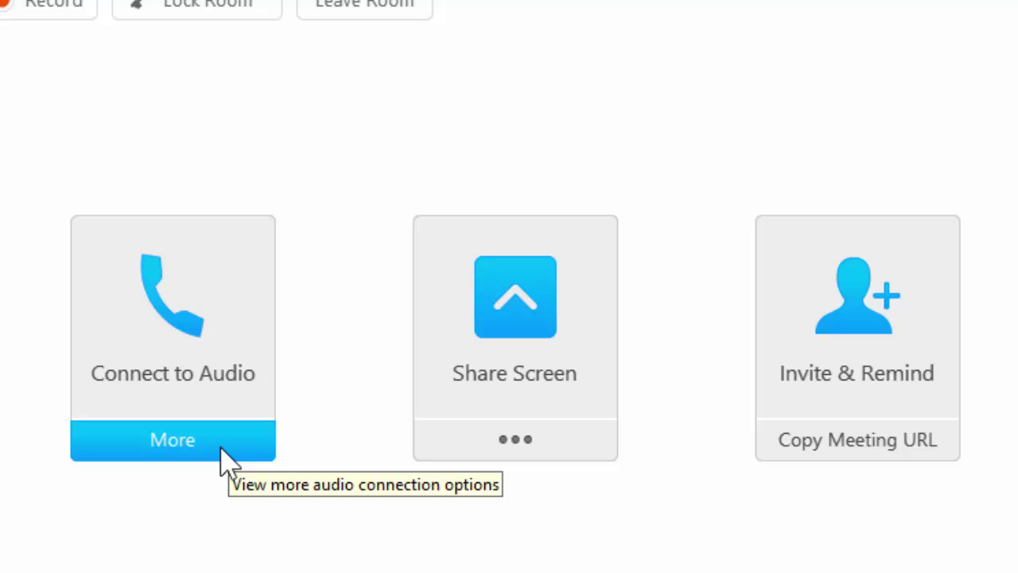
click(224, 458)
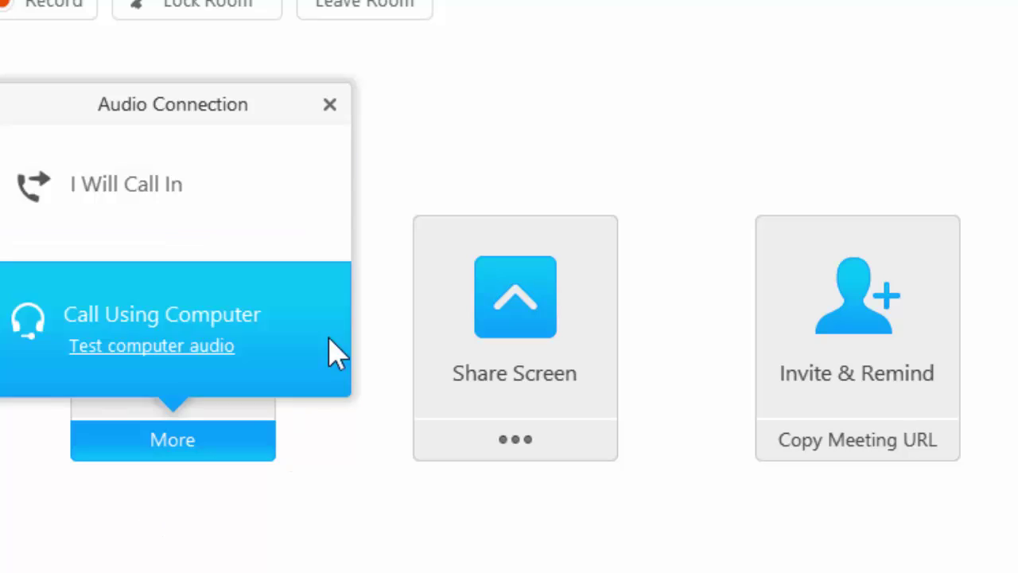
click(330, 105)
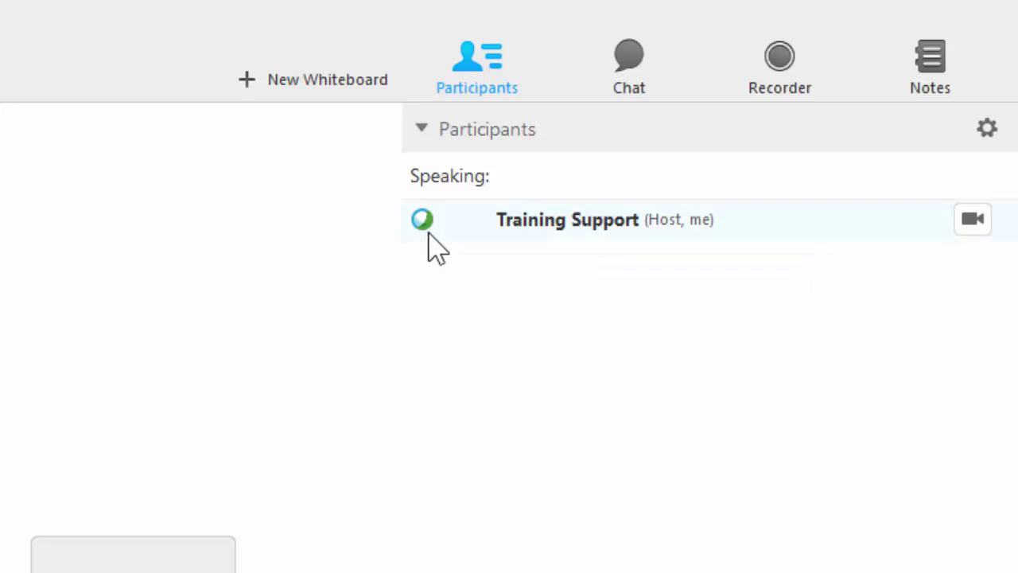
drag(427, 226, 439, 334)
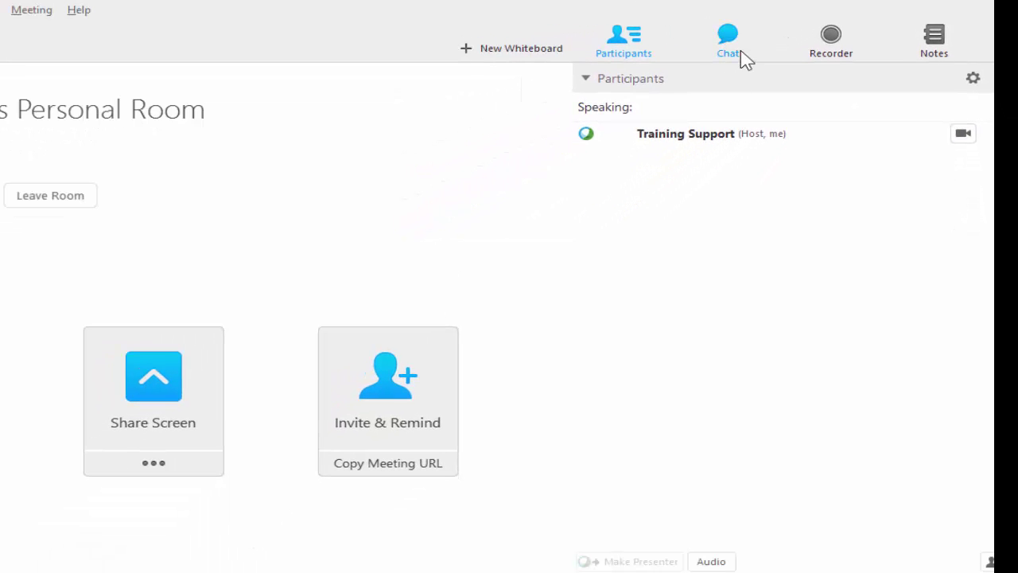
- Open the chat panel and send 'hello' to everyone
click(745, 59)
click(729, 546)
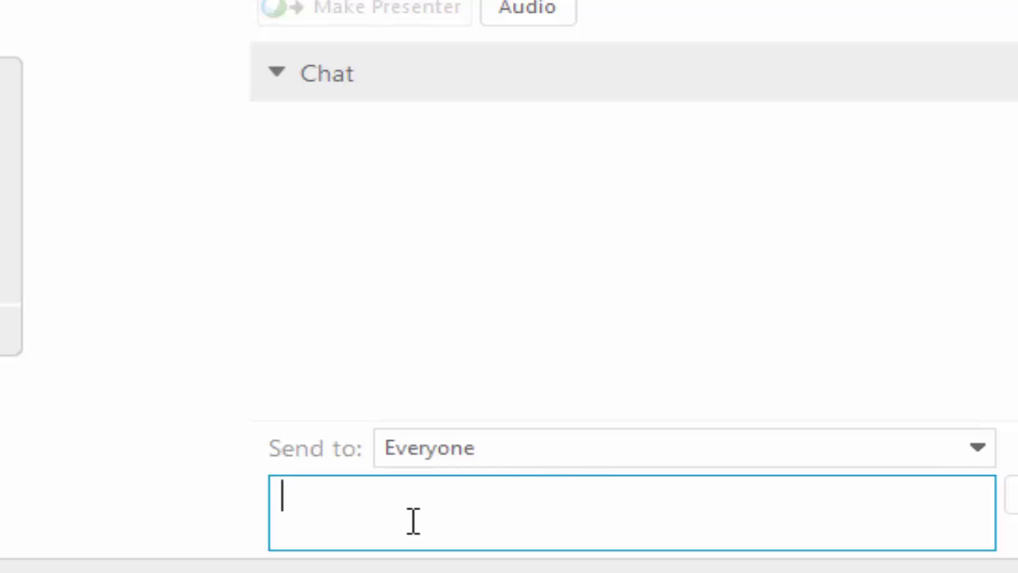
text(hello)
key(Return)
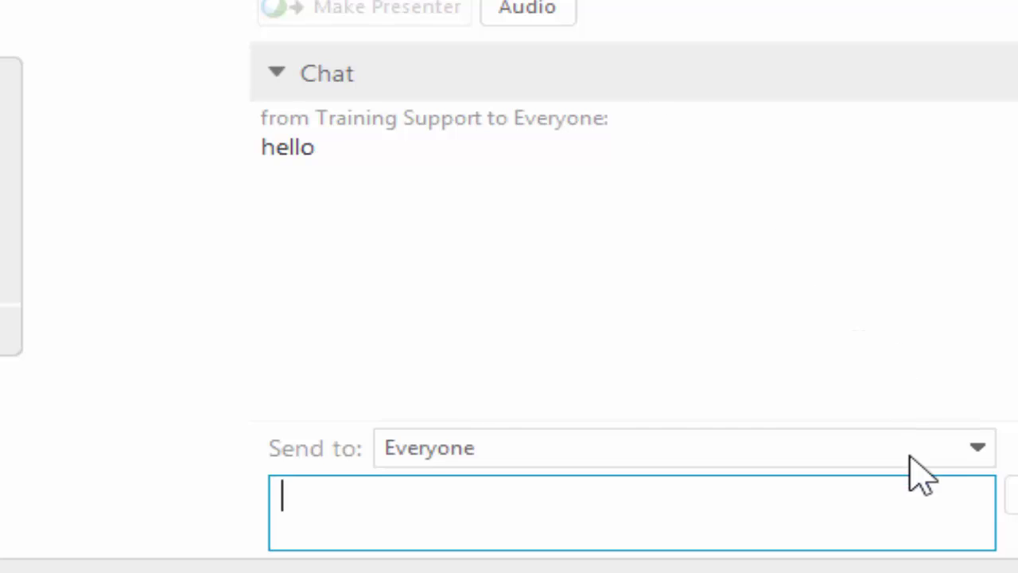
- Keep Everyone as the recipient and send a second chat message, 'Hello again'
click(978, 452)
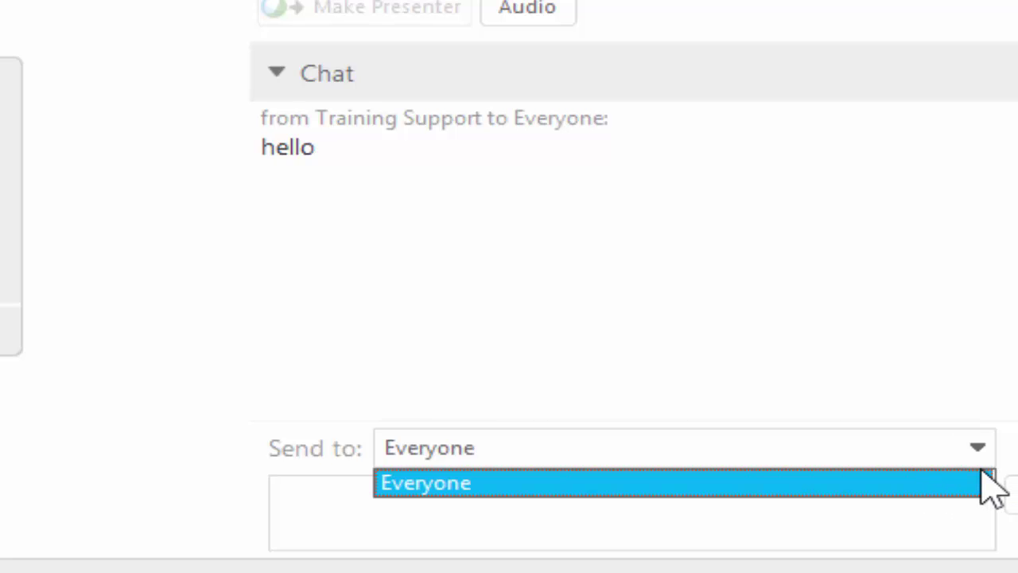
click(808, 485)
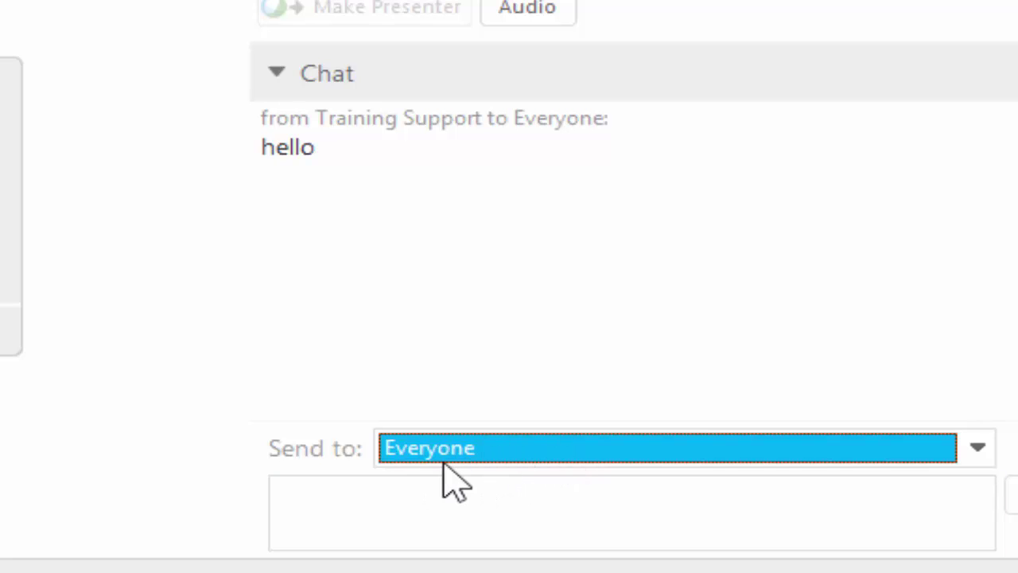
click(449, 483)
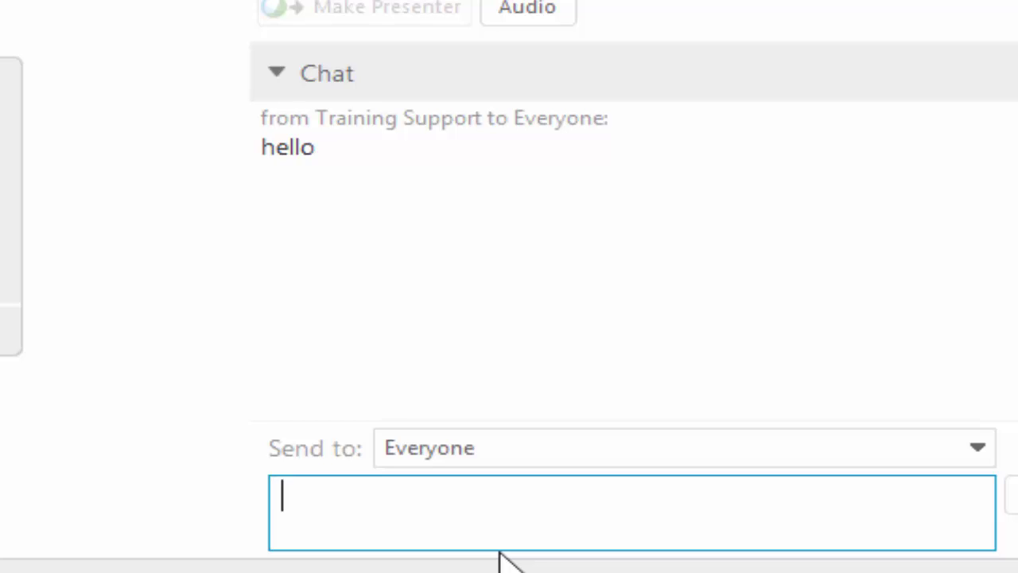
text(Hello ag)
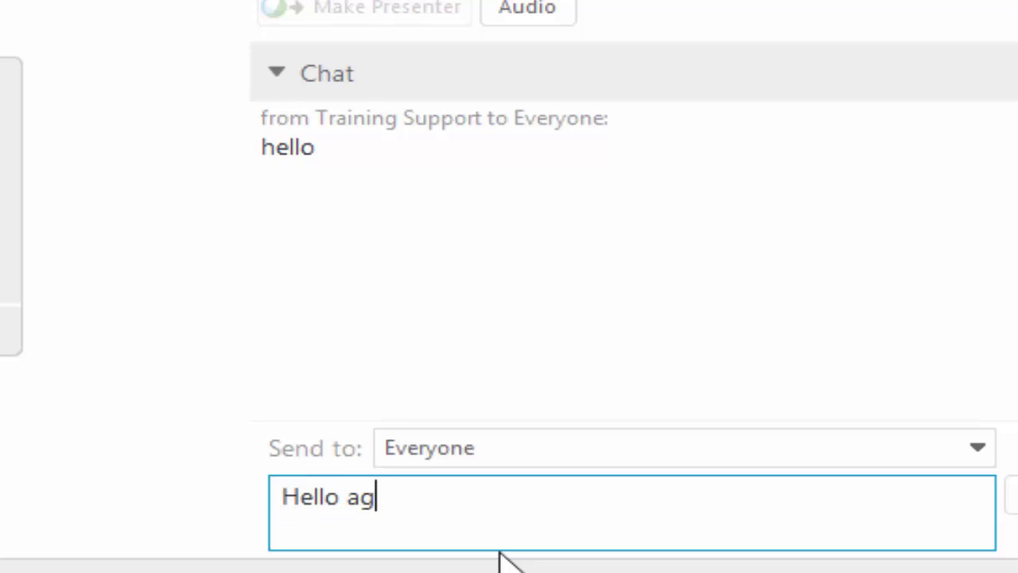
text(ain)
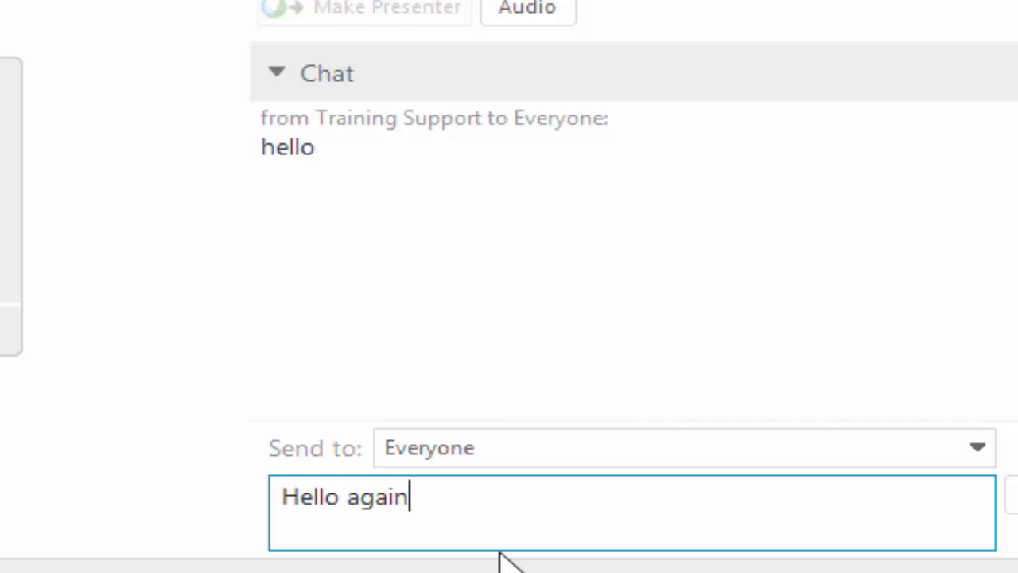
key(Return)
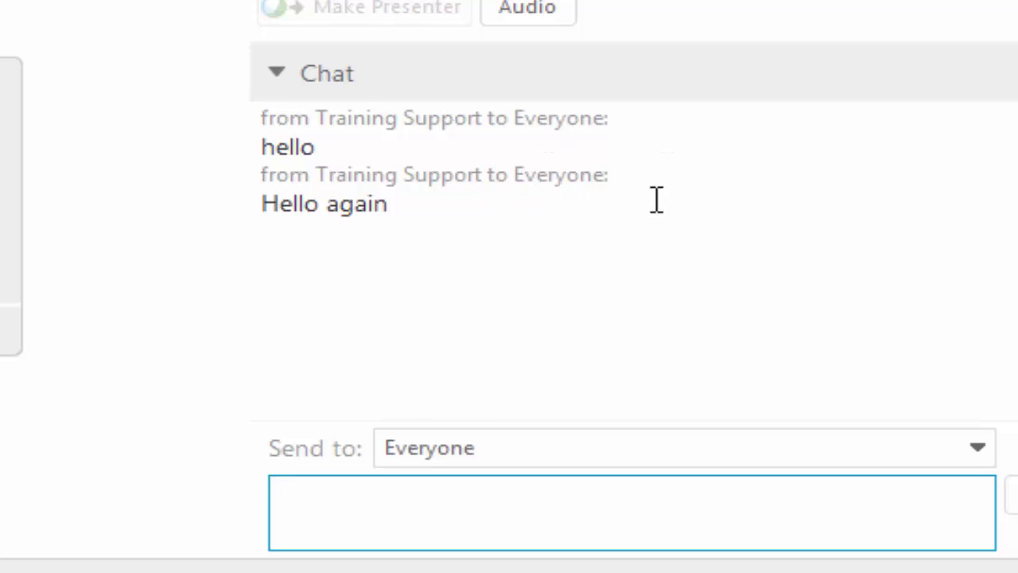
click(576, 185)
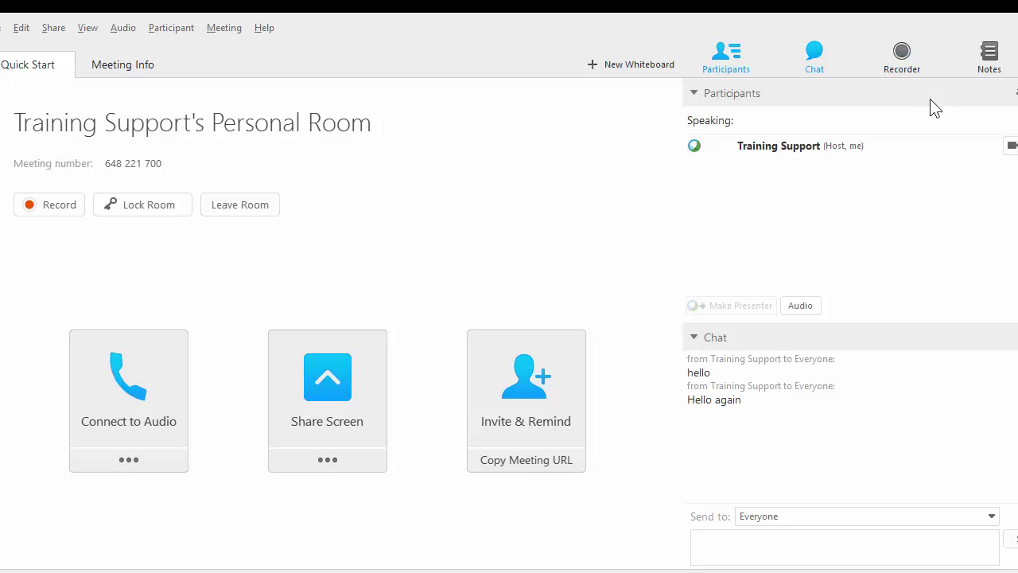
- Open the Notes panel and write 'notes go here', correcting a typo
click(995, 53)
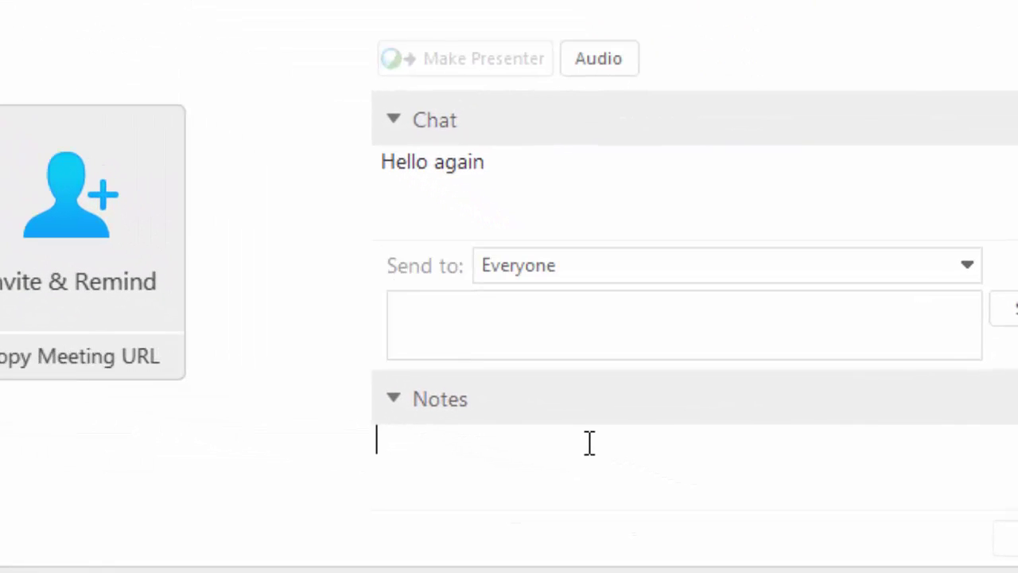
text(notes goe h)
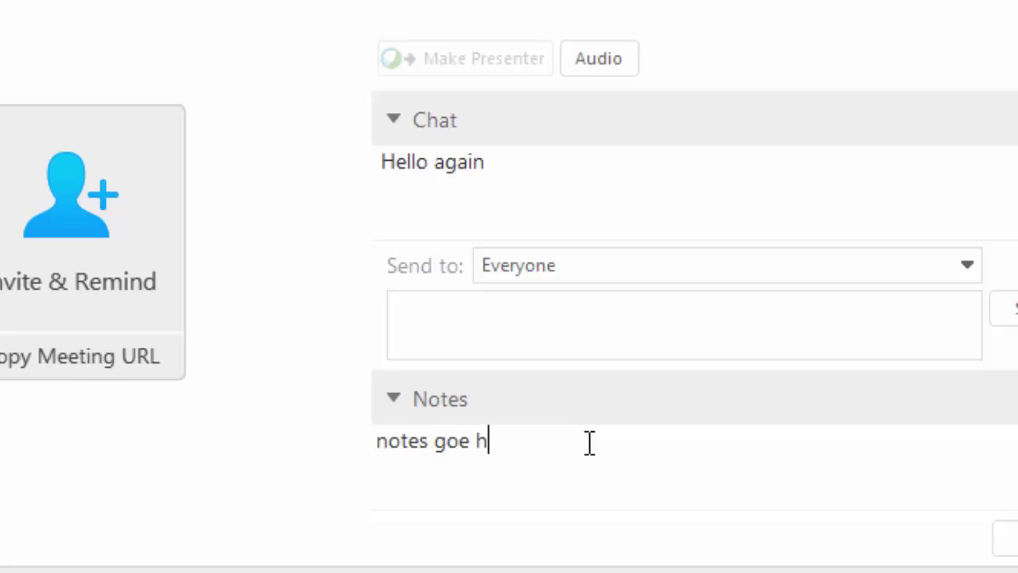
key(BackSpace)
key(BackSpace)
key(BackSpace)
text(here)
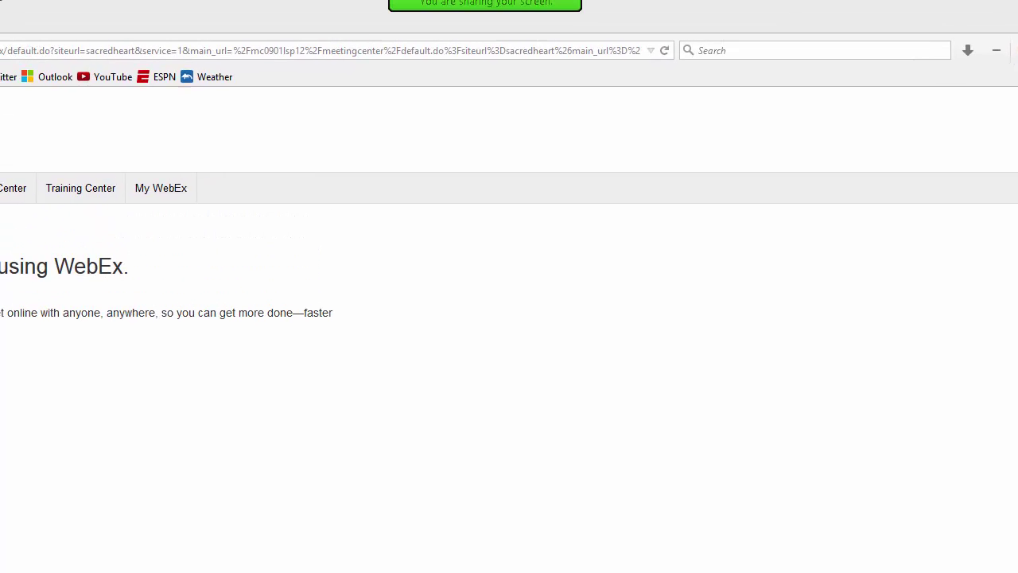
- Bring down the sharing control bar while the Firefox WebEx page is being shared
mouse_move(462, 16)
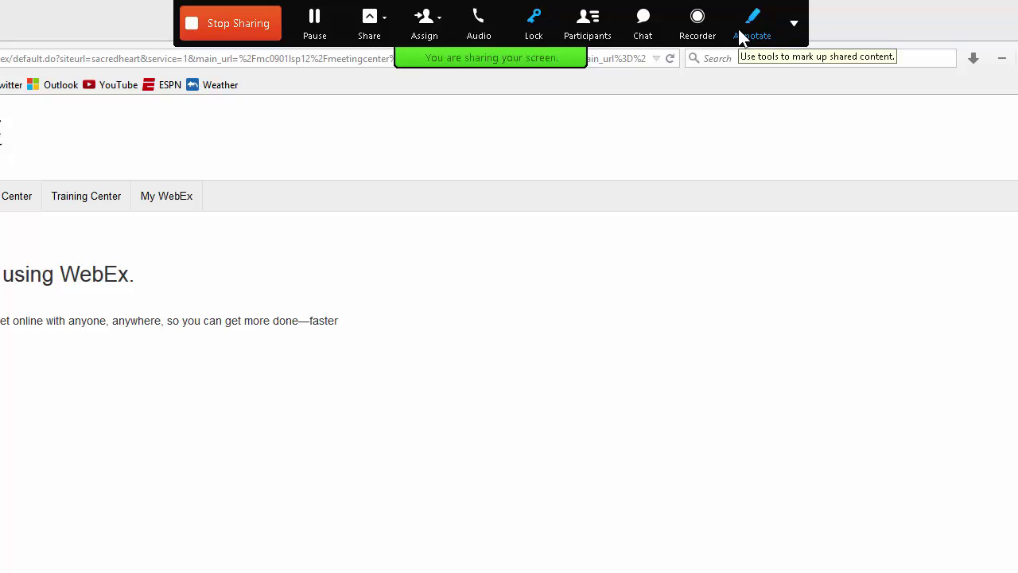
- Draw a red freehand loop around the tagline and a red box beside it, then end sharing
click(748, 28)
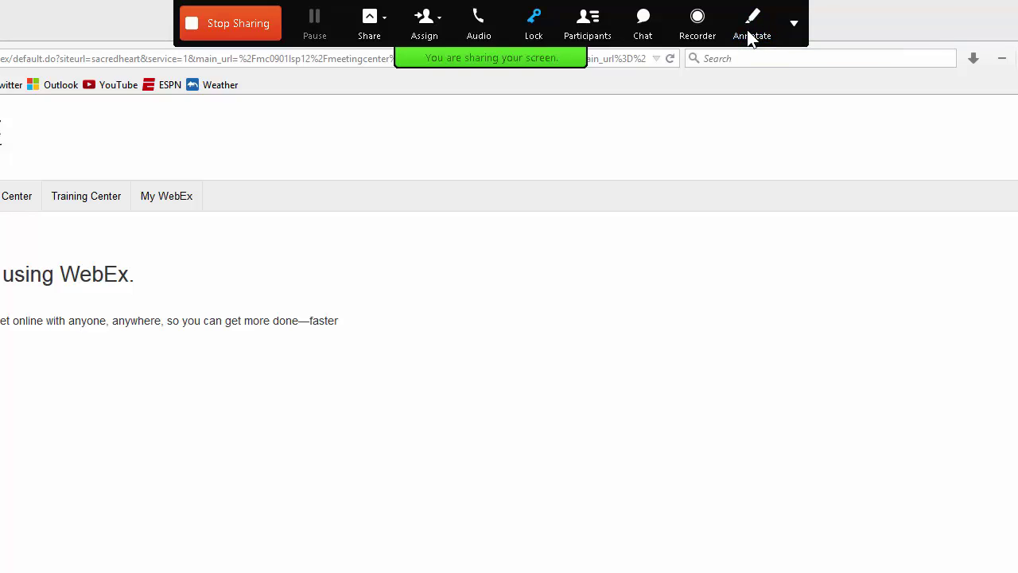
mouse_move(328, 256)
mouse_down()
mouse_move(336, 261)
mouse_move(239, 257)
mouse_move(175, 282)
mouse_move(202, 366)
mouse_move(416, 307)
mouse_move(396, 261)
mouse_move(336, 267)
mouse_up()
drag(486, 300, 487, 307)
click(794, 24)
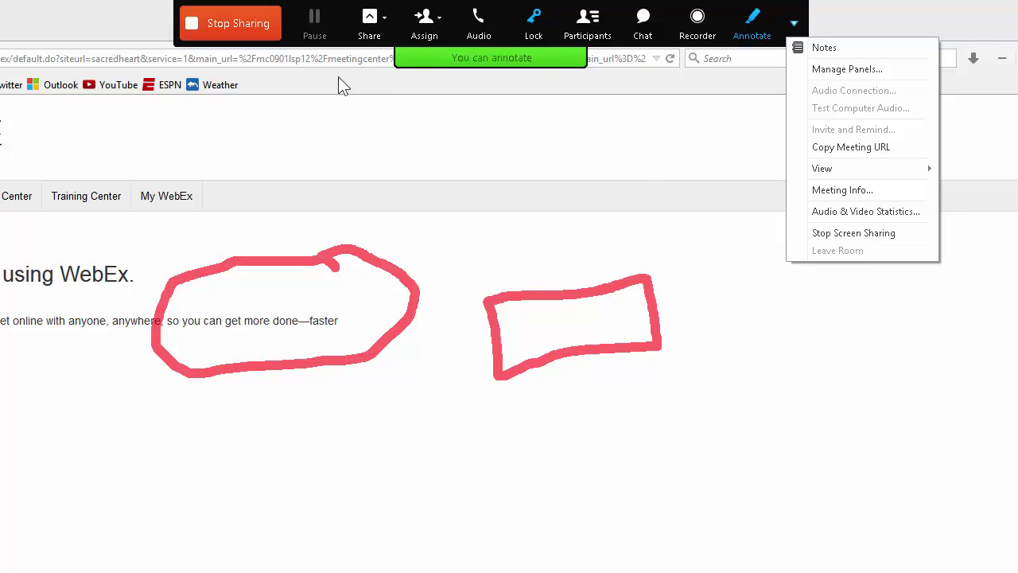
click(265, 25)
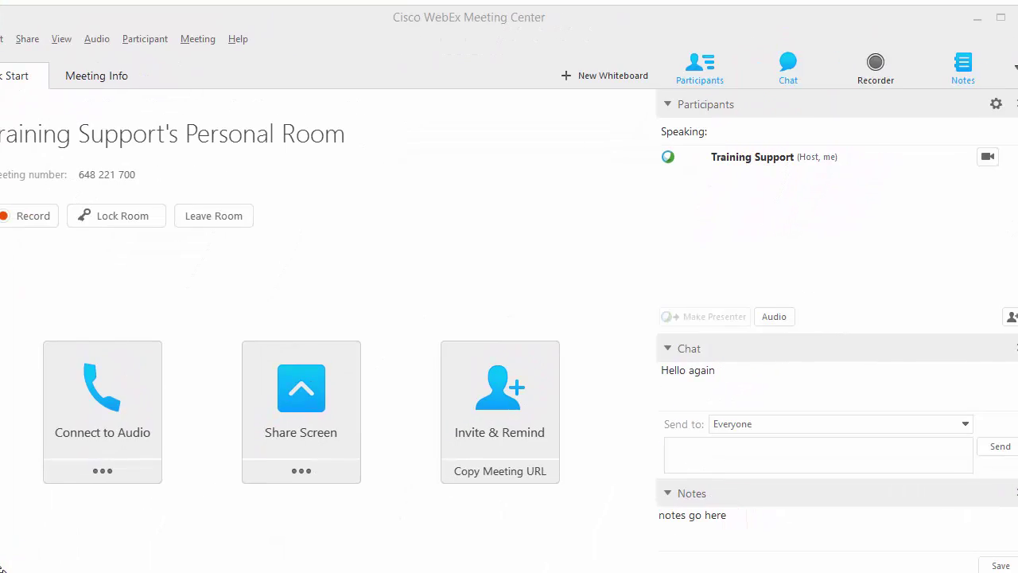
- Create a new whiteboard and add the text 'type notes'
click(585, 79)
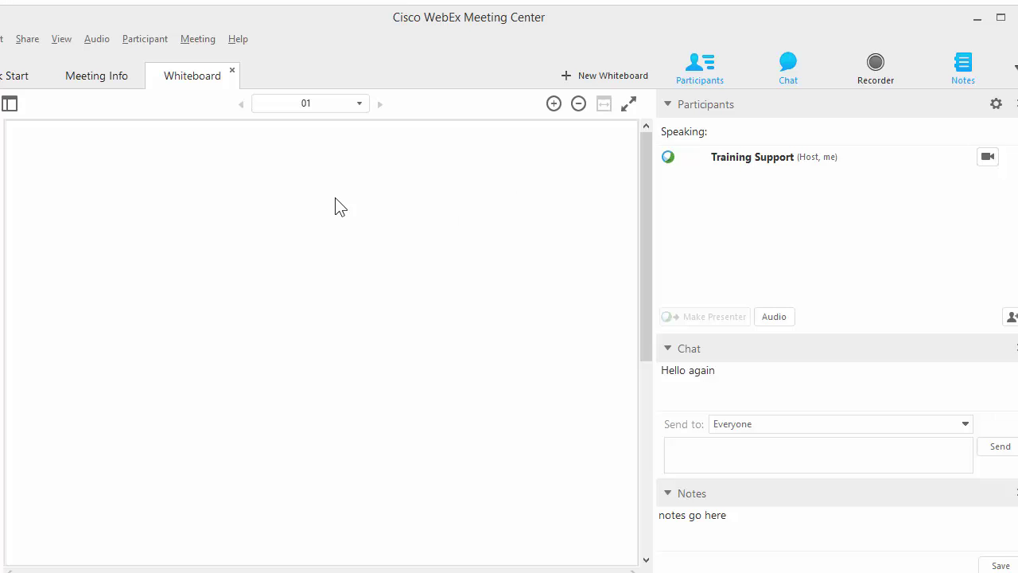
click(132, 174)
text(type notes)
- Circle 'type notes' with a red oval and draw a straight red line below it
click(2, 285)
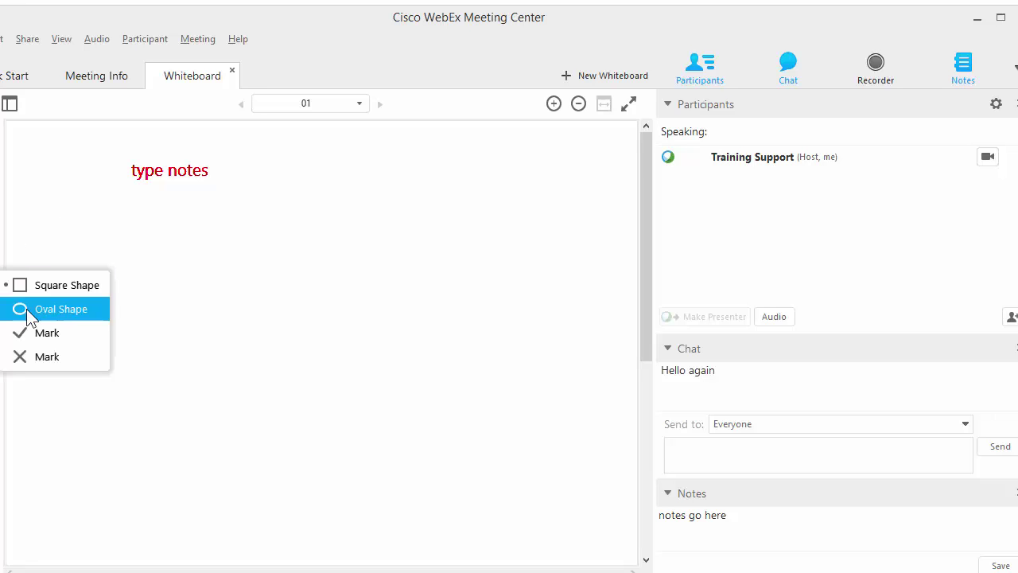
click(20, 309)
drag(94, 136, 161, 175)
drag(226, 210, 230, 208)
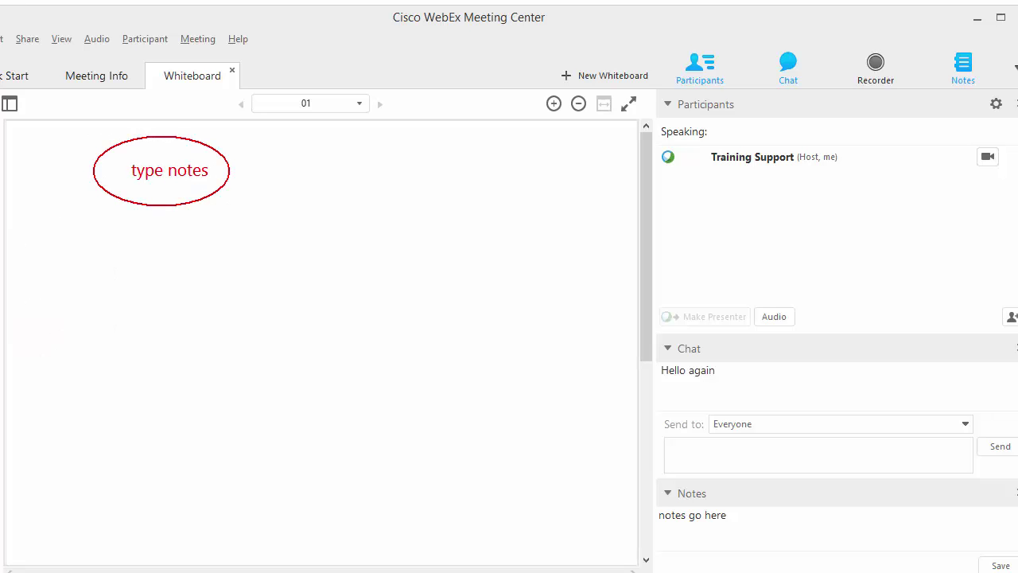
drag(53, 243, 372, 271)
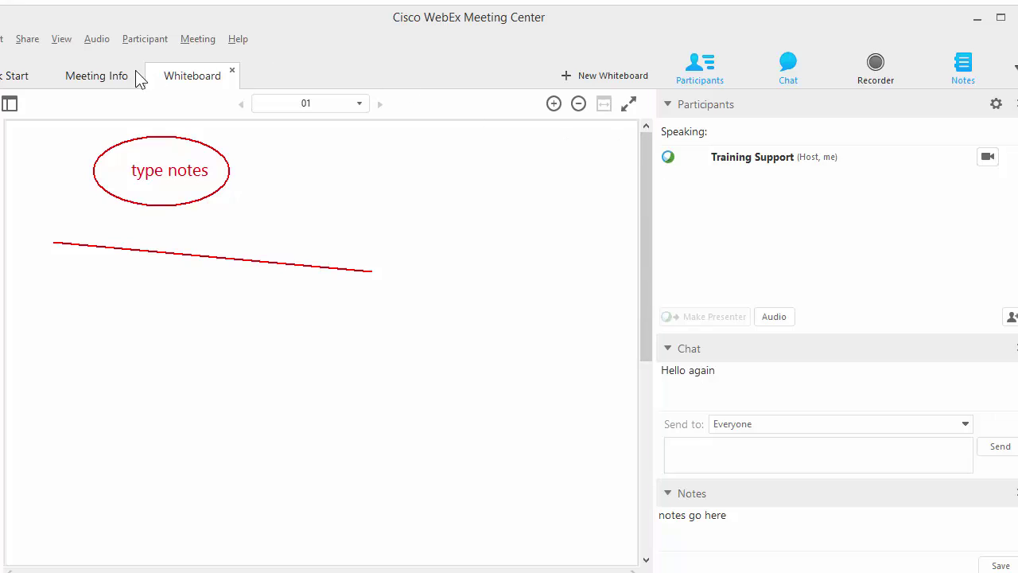
- Switch between Quick Start and the whiteboard, then close the whiteboard for everyone without saving
click(6, 78)
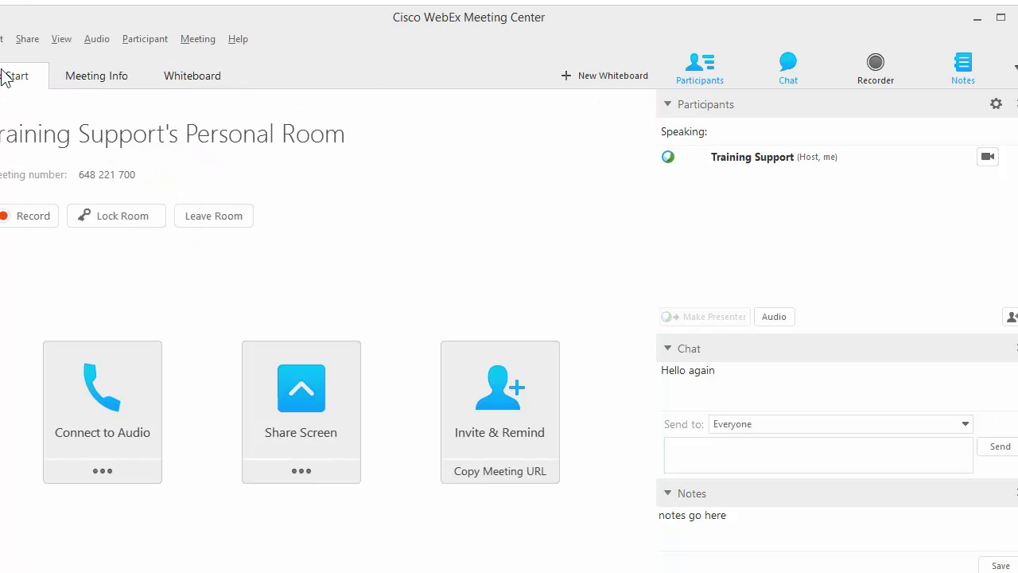
click(152, 79)
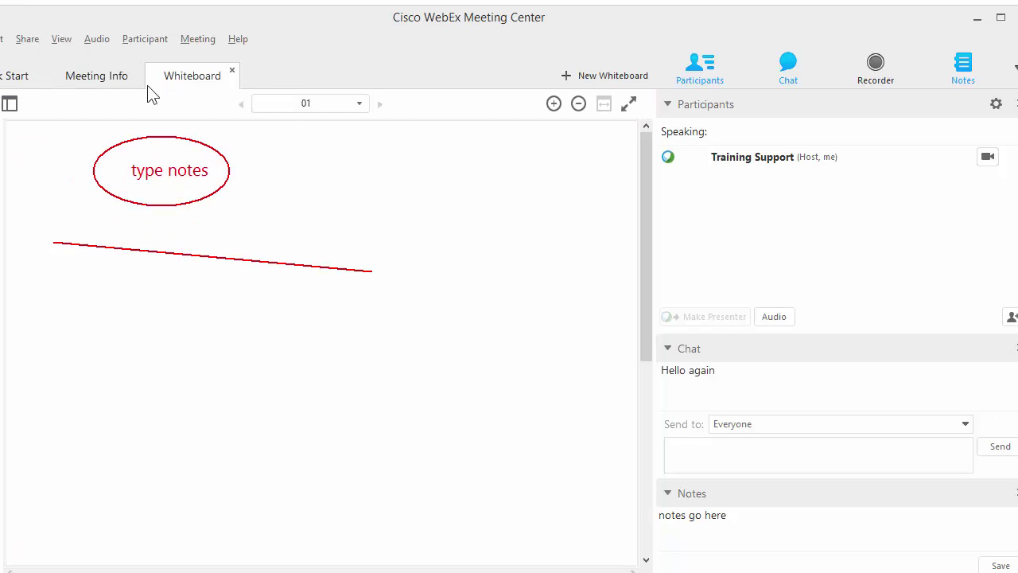
click(12, 77)
click(187, 80)
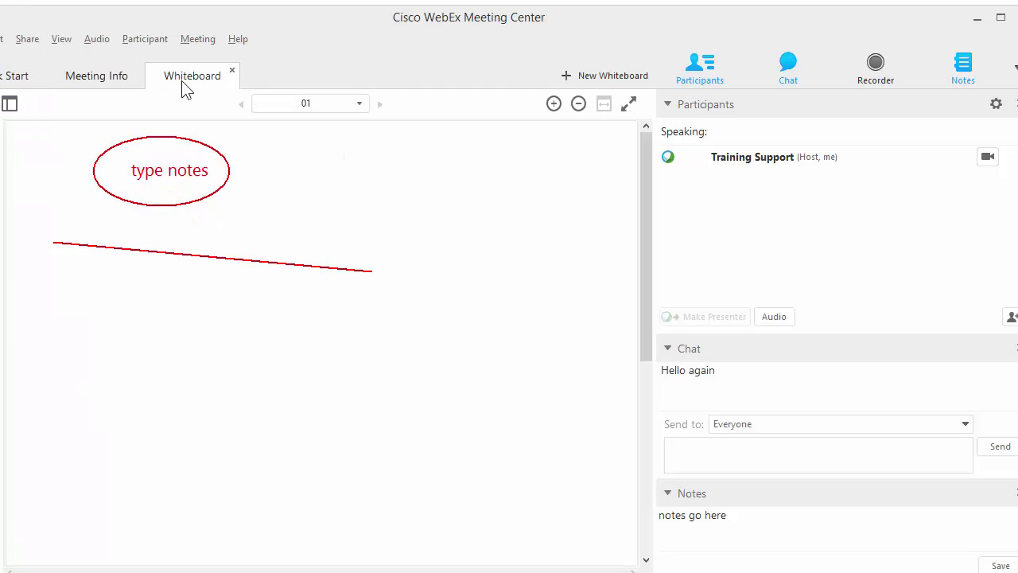
click(232, 71)
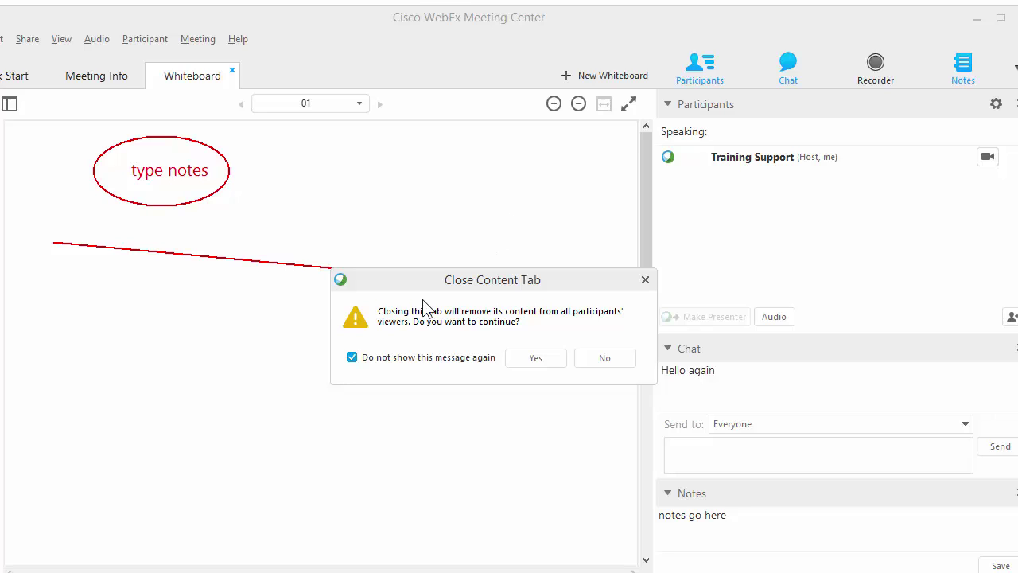
click(520, 358)
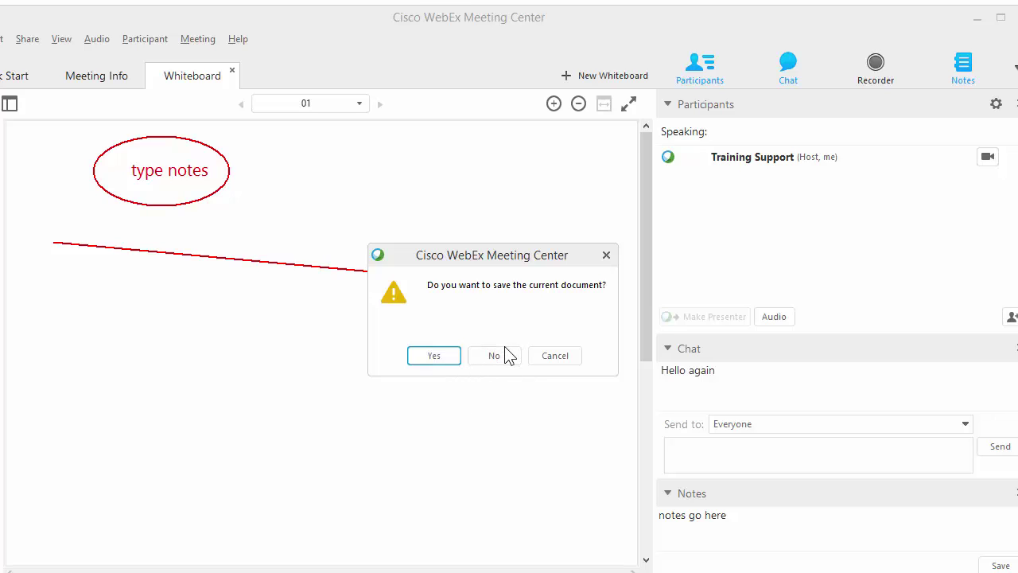
click(498, 355)
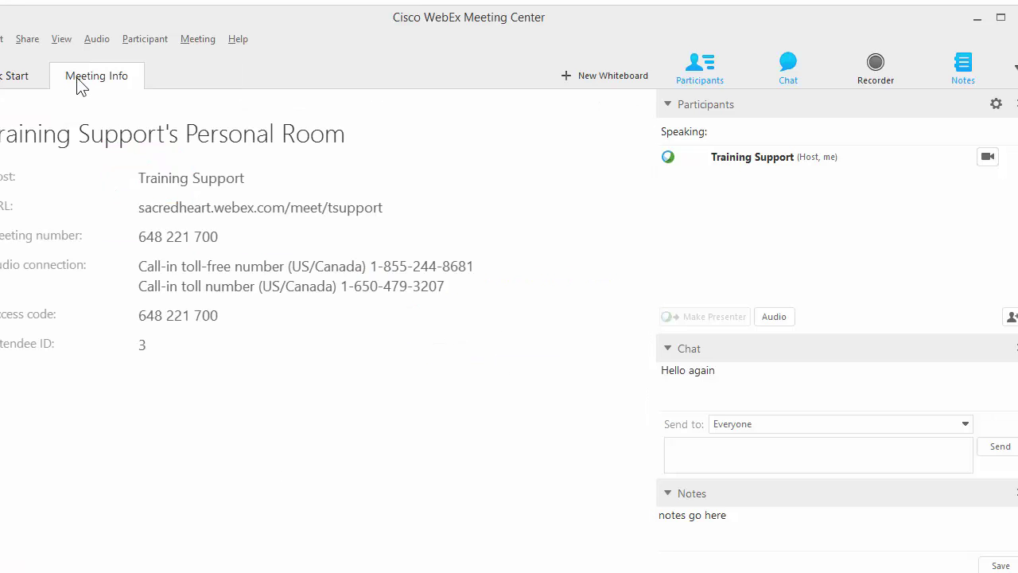
- Go back to Quick Start and select poll question '1.What day is today' to show its results
click(32, 83)
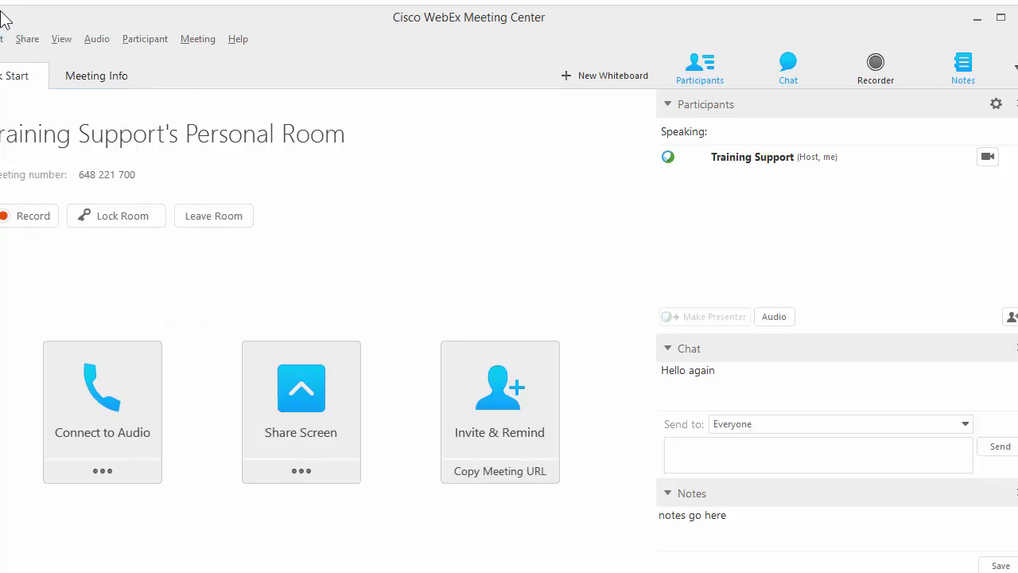
click(237, 38)
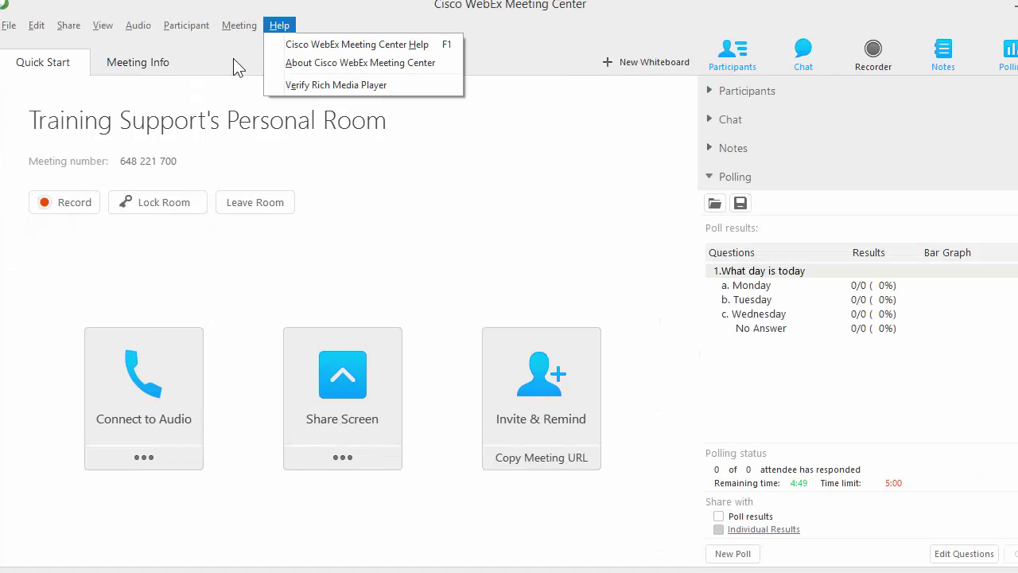
click(233, 58)
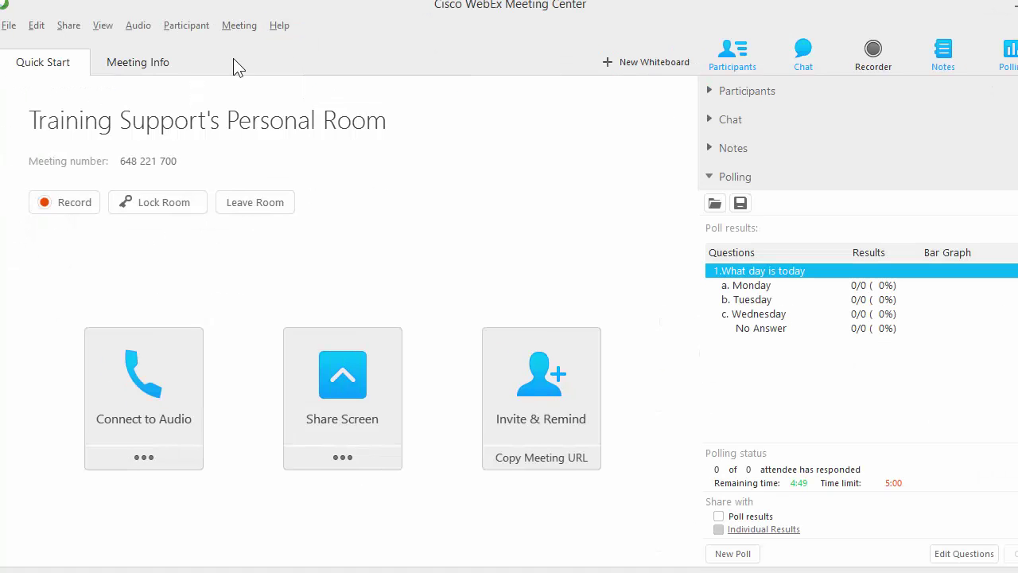